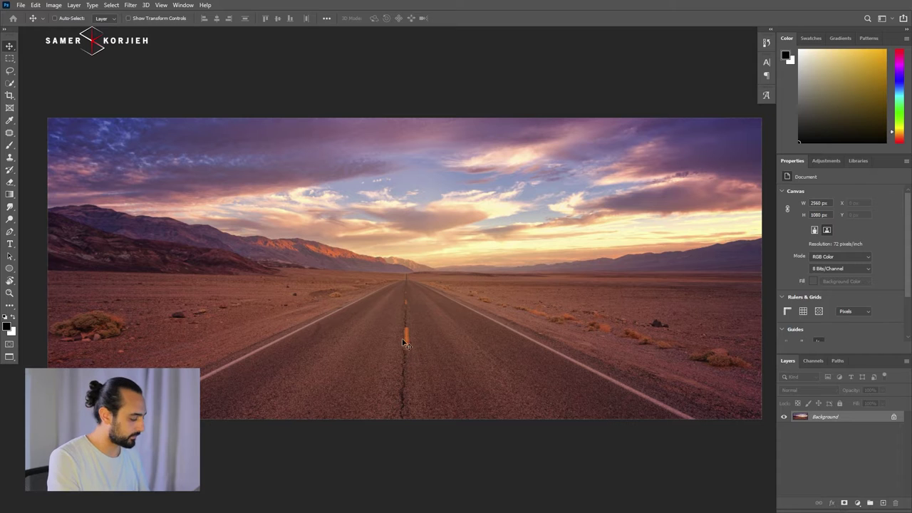
# - Copy the photo's bottom road strip onto a new Layer 1 and check it alone
pyautogui.press('m')
pyautogui.moveTo(402, 276); pyautogui.dragTo(411, 307)
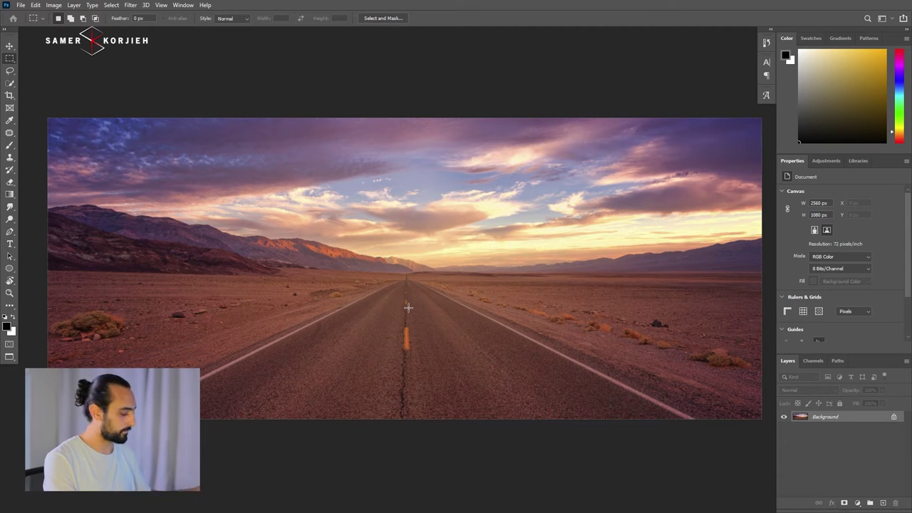
pyautogui.moveTo(43, 428)
pyautogui.mouseDown()
pyautogui.moveTo(780, 330)
pyautogui.moveTo(783, 308)
pyautogui.mouseUp()
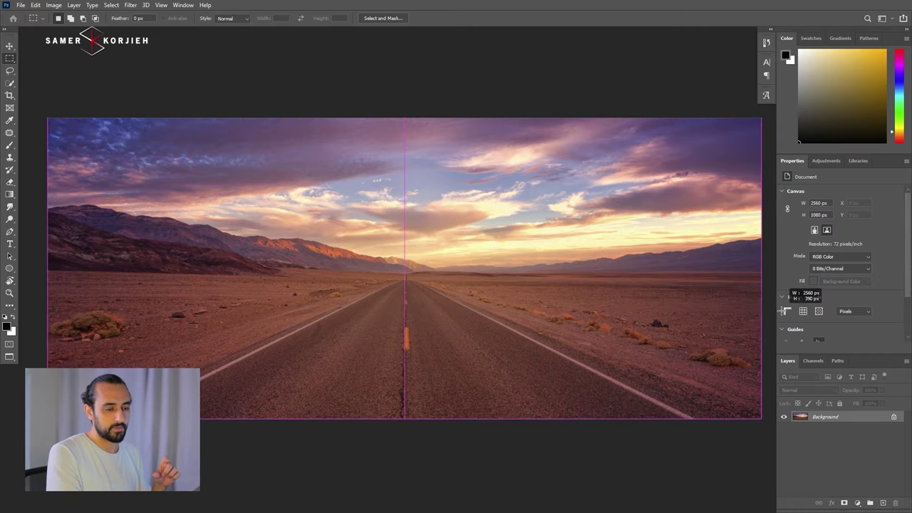
pyautogui.moveTo(782, 311); pyautogui.dragTo(783, 311)
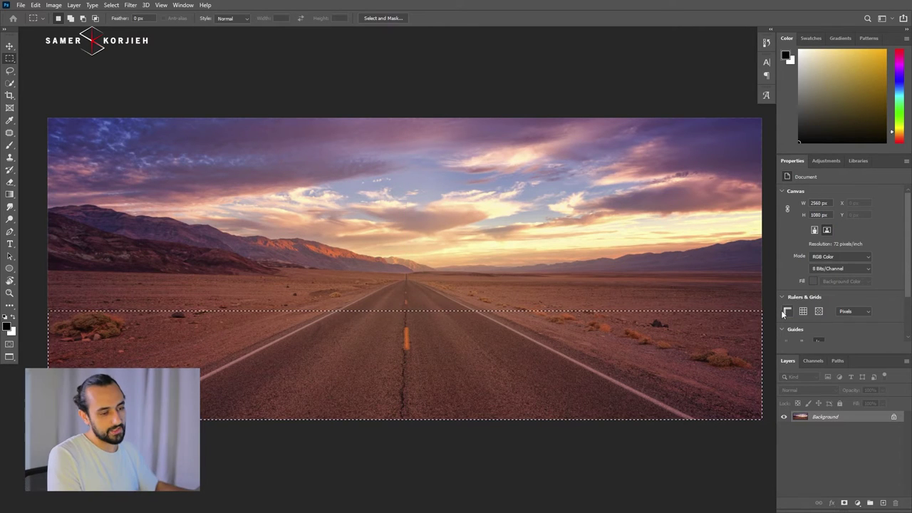
pyautogui.hotkey('ctrl', 'j')
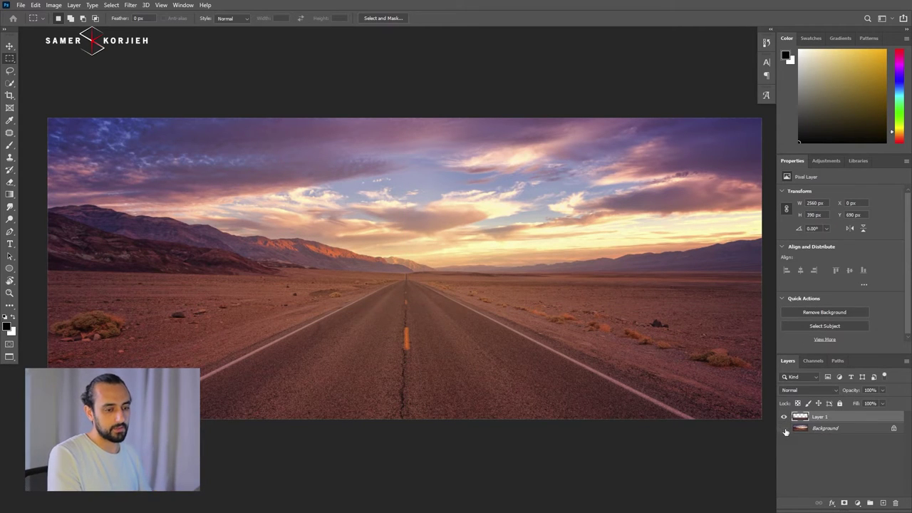
pyautogui.click(784, 428)
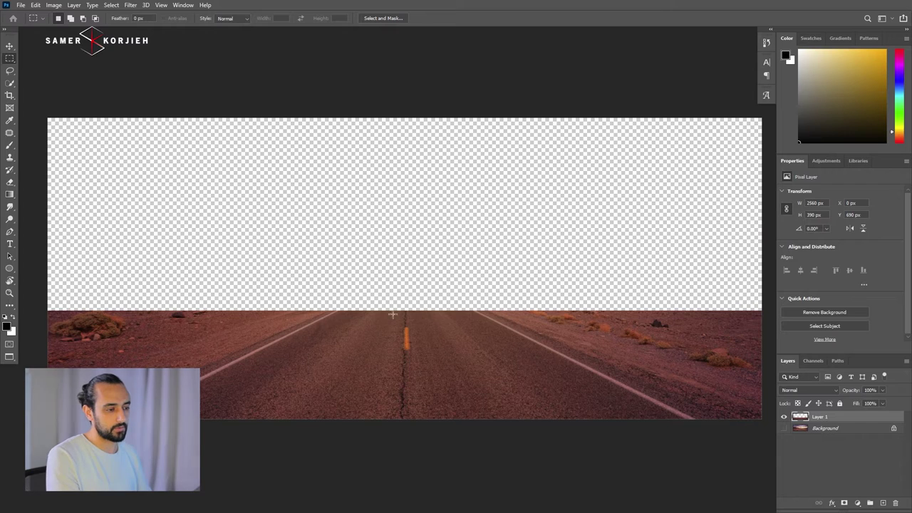
pyautogui.click(784, 416)
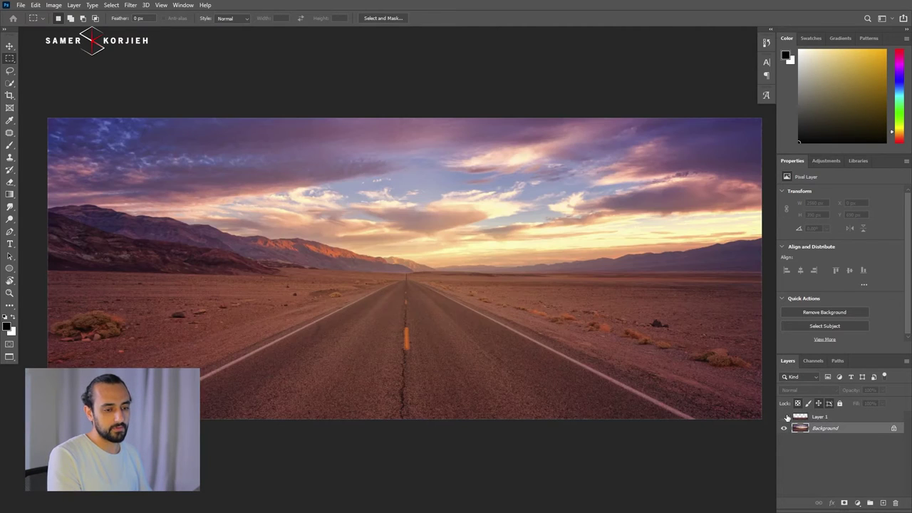
# - Delete the extra taller-strip copy Layer 2, keeping Layer 1 with the Background visible
pyautogui.moveTo(47, 421); pyautogui.dragTo(780, 314)
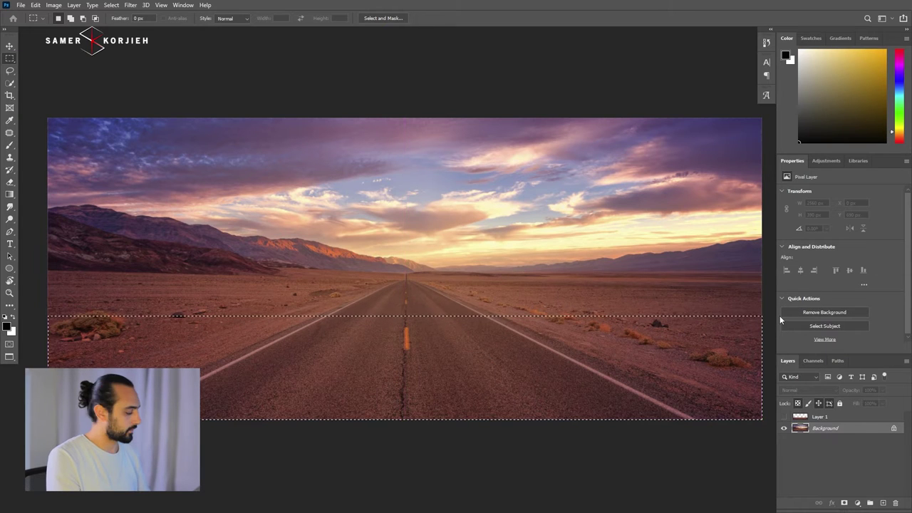
pyautogui.hotkey('ctrl', 'j')
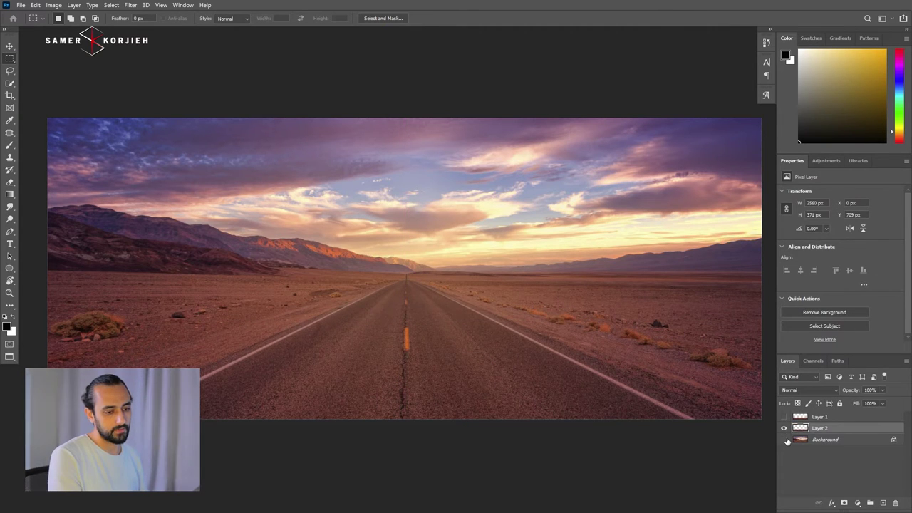
pyautogui.click(786, 440)
pyautogui.click(785, 440)
pyautogui.press('Delete')
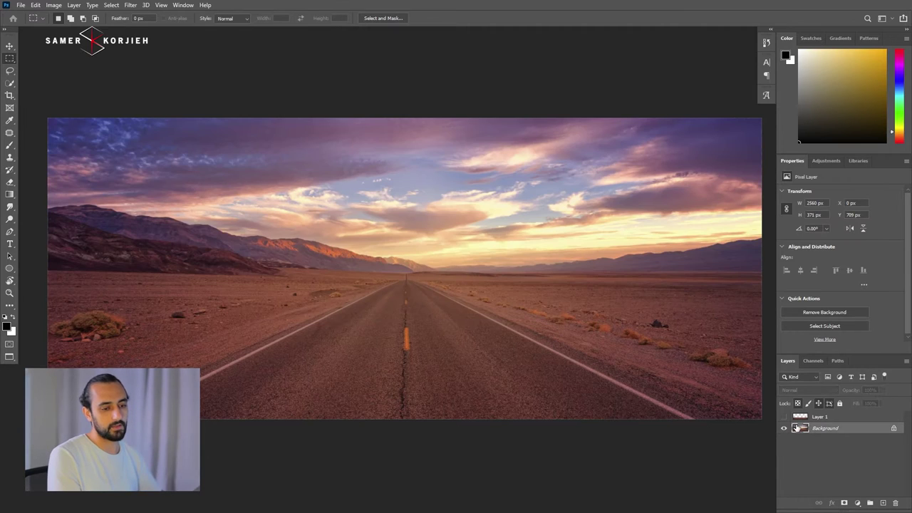
pyautogui.click(808, 418)
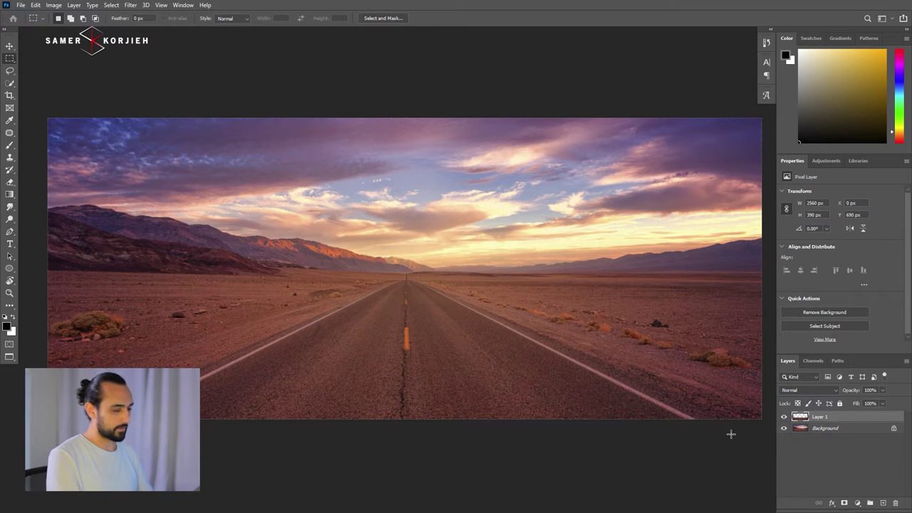
pyautogui.click(784, 429)
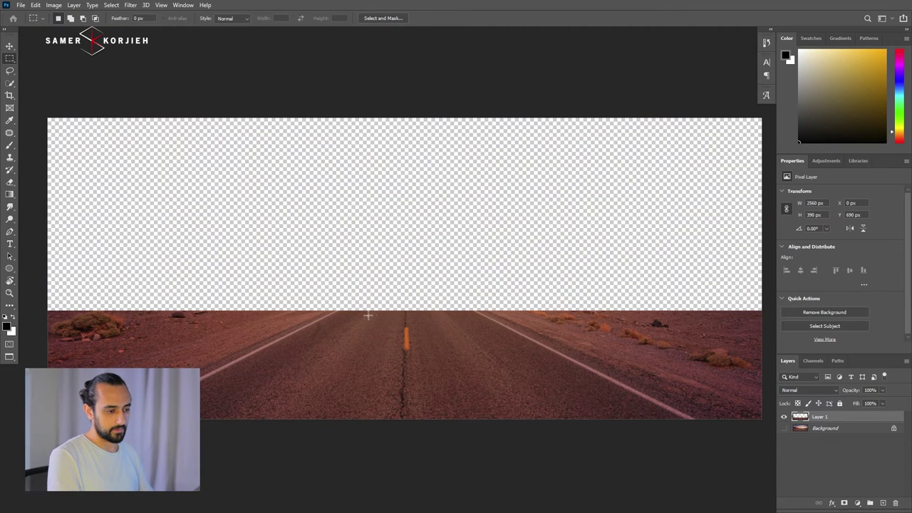
pyautogui.click(783, 428)
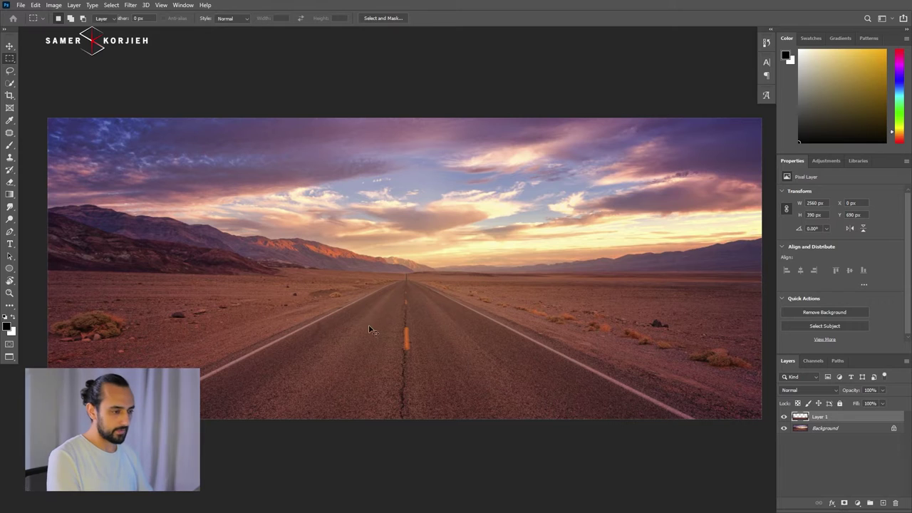
# - Apply a Perspective transform to Layer 1, pinching its bottom edge inward so the road stands upright
pyautogui.press('v')
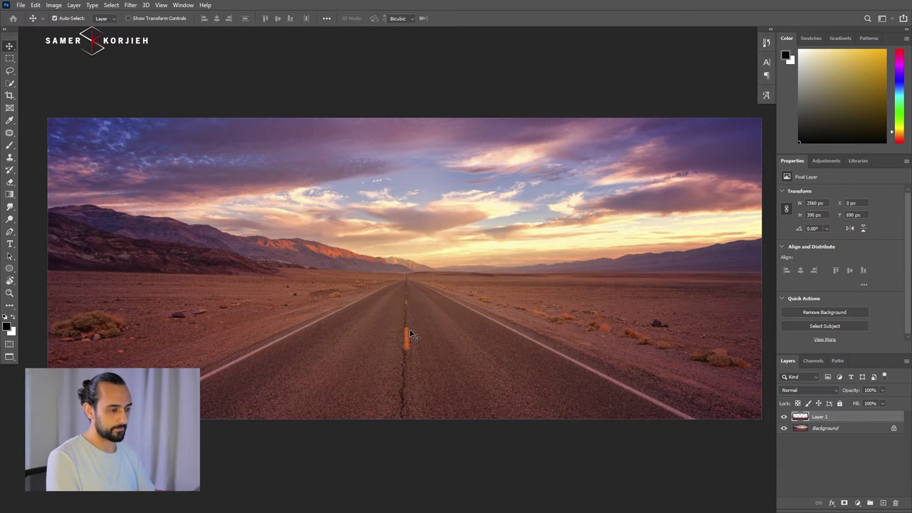
pyautogui.hotkey('ctrl', 't')
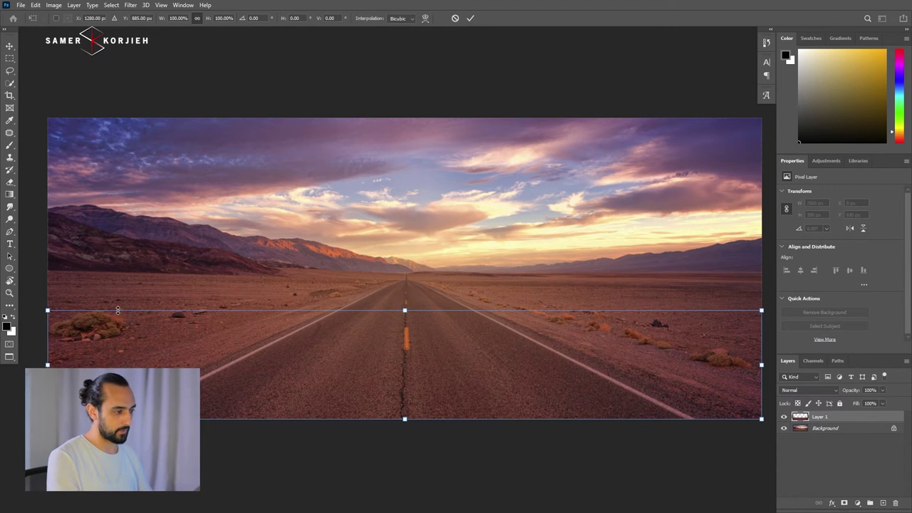
pyautogui.rightClick(444, 351)
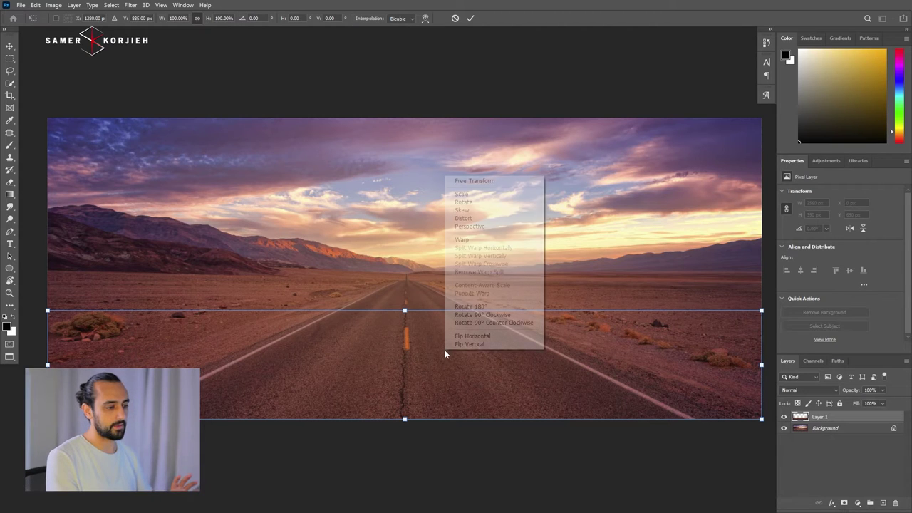
pyautogui.click(487, 227)
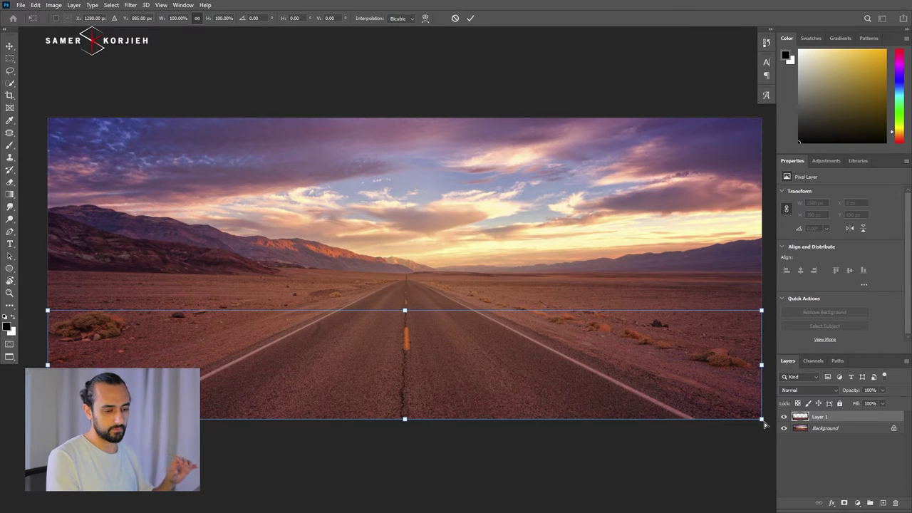
pyautogui.moveTo(761, 421); pyautogui.dragTo(487, 427)
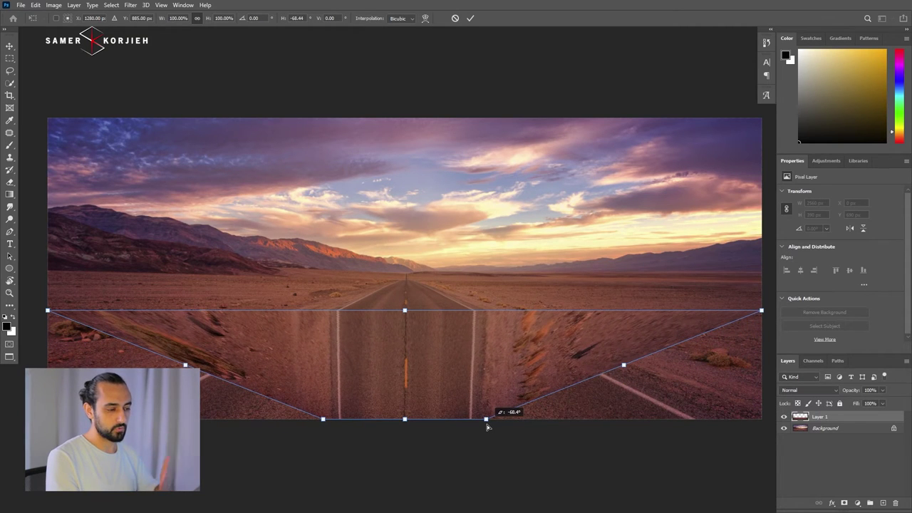
pyautogui.moveTo(487, 427); pyautogui.dragTo(490, 426)
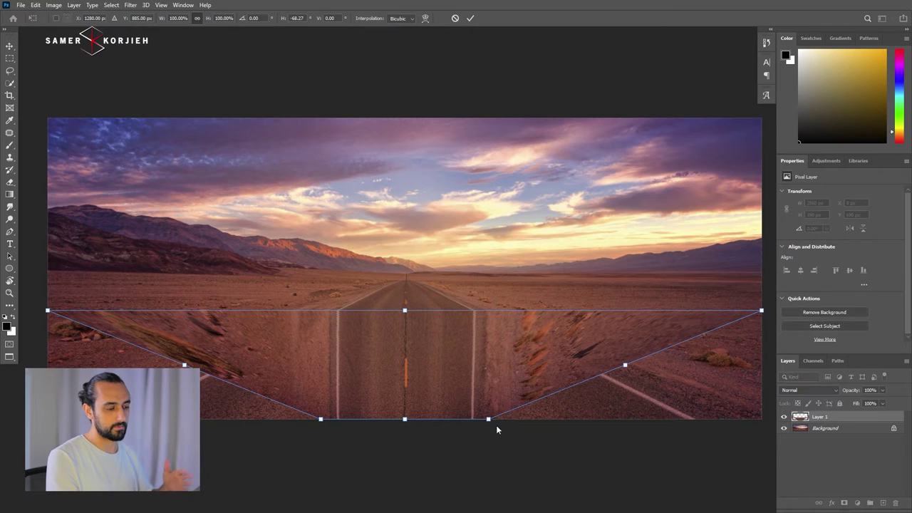
pyautogui.press('Return')
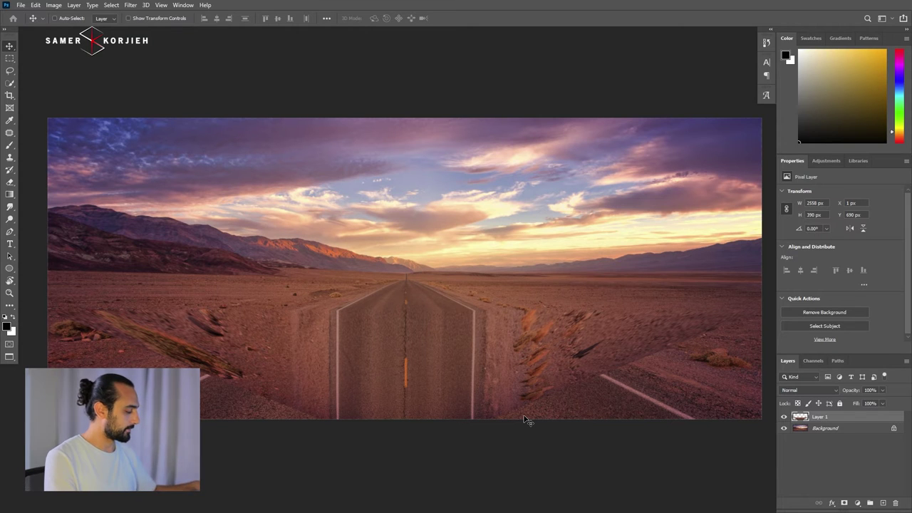
# - Crop to a 1:1 square by trimming bottom and top, then fit the image to the window
pyautogui.press('c')
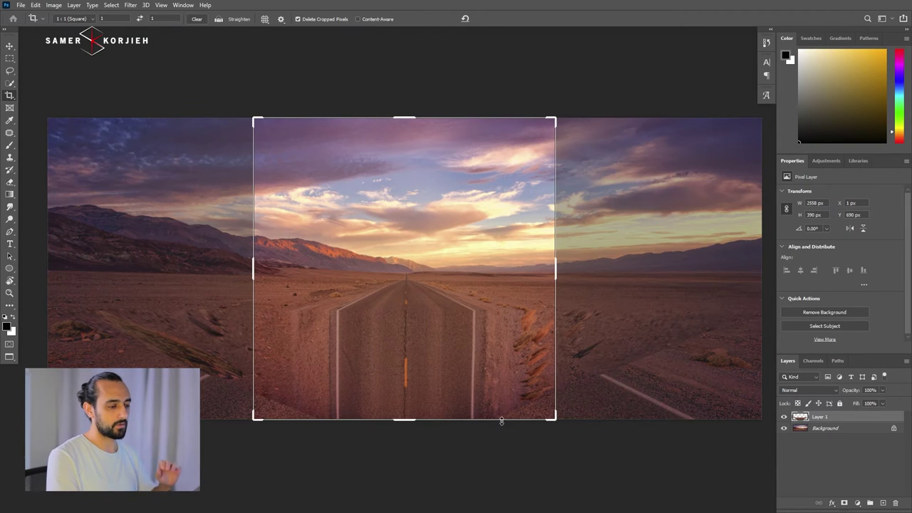
pyautogui.moveTo(404, 425); pyautogui.dragTo(411, 412)
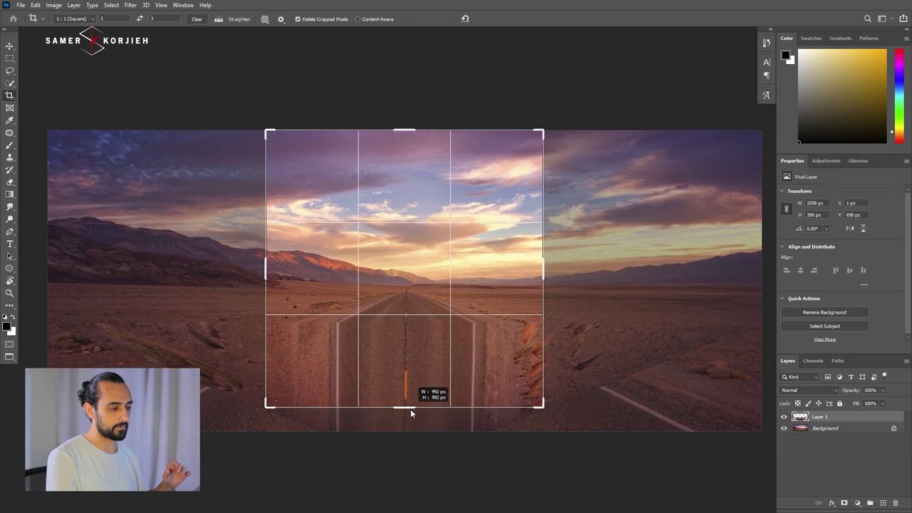
pyautogui.moveTo(404, 130); pyautogui.dragTo(405, 153)
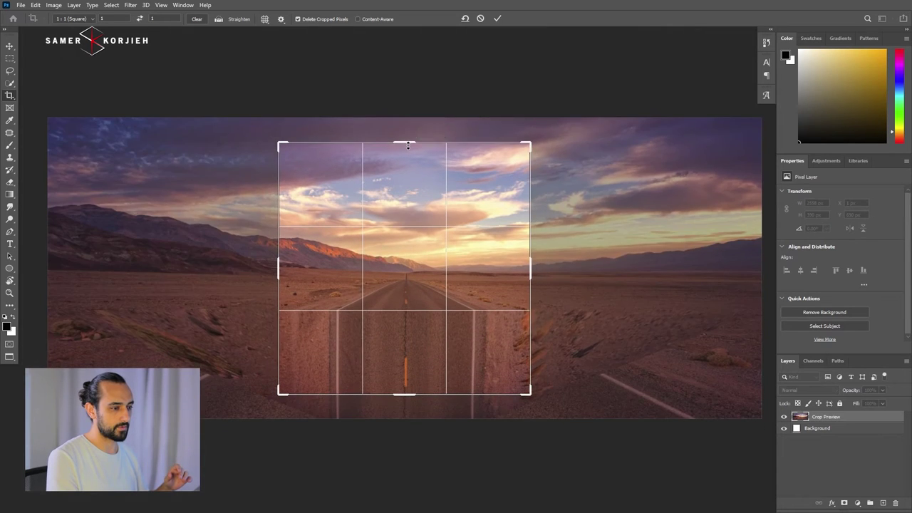
pyautogui.press('Return')
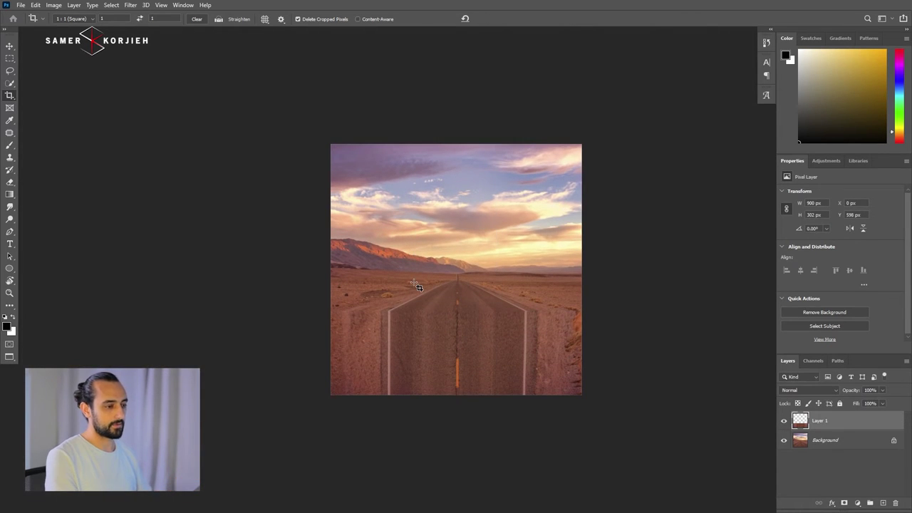
pyautogui.hotkey('ctrl', '0')
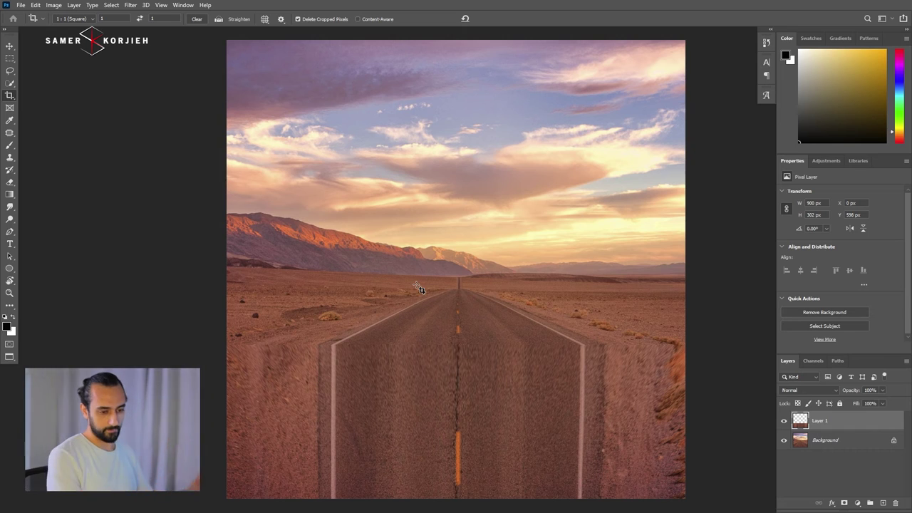
# - Create an empty Layer 2 above Layer 1 and make it a clipping mask on Layer 1
pyautogui.click(882, 503)
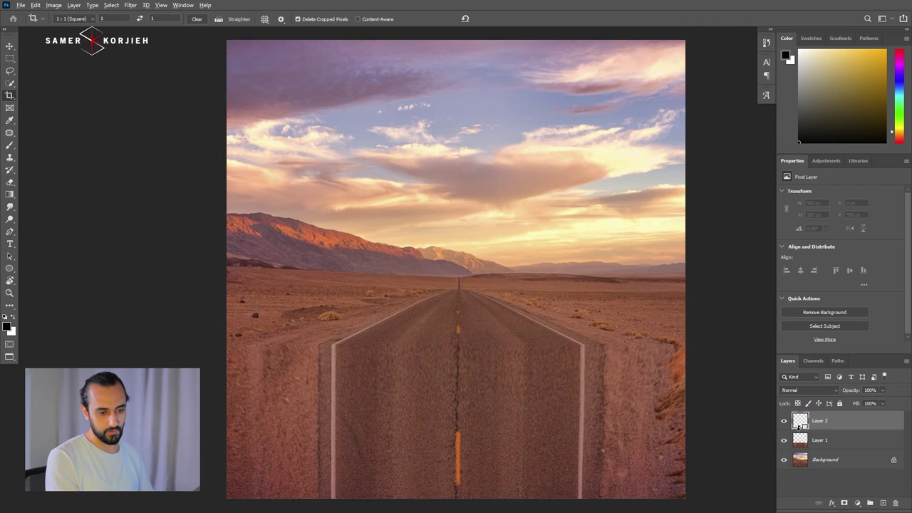
pyautogui.keyDown('alt'); pyautogui.click(798, 426); pyautogui.keyUp('alt')
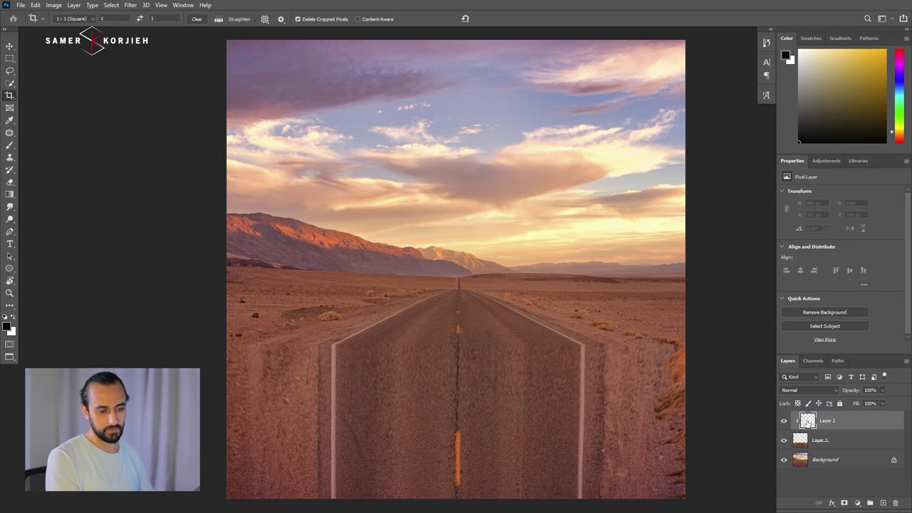
pyautogui.press('v')
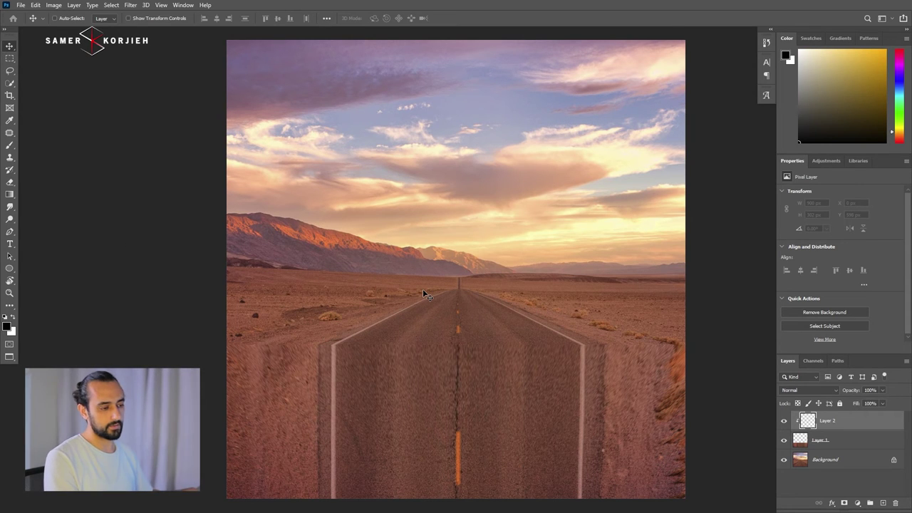
# - Paint black across the lower road strip with a large soft brush on clipped Layer 2
pyautogui.press('b')
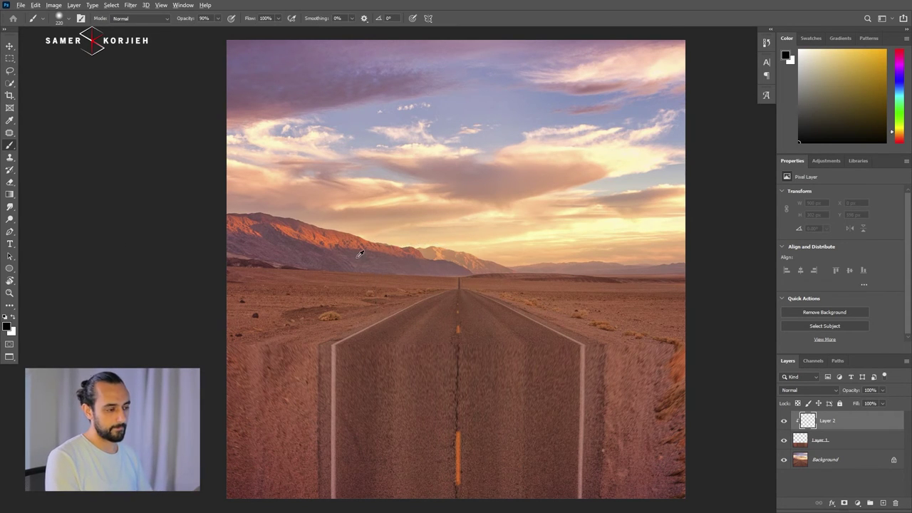
pyautogui.moveTo(359, 254)
pyautogui.mouseDown()
pyautogui.moveTo(419, 197)
pyautogui.moveTo(421, 225)
pyautogui.mouseUp()
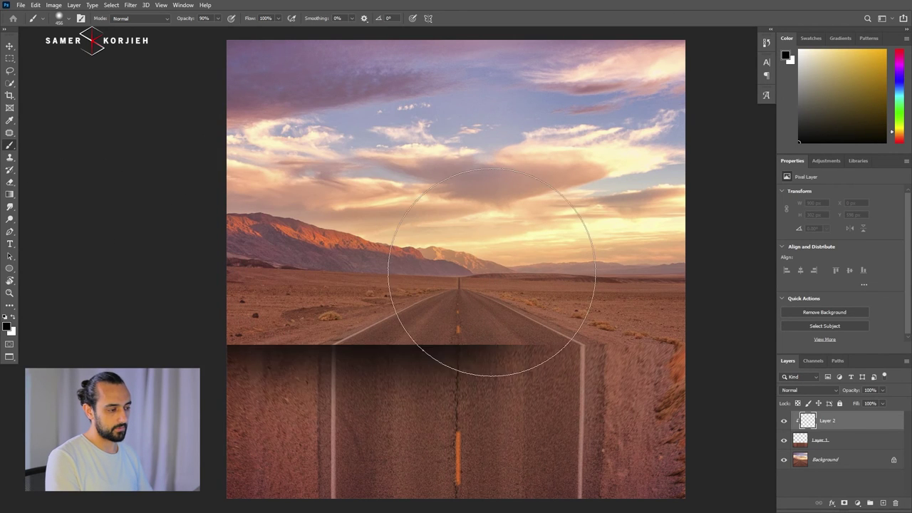
pyautogui.moveTo(491, 272); pyautogui.dragTo(472, 289)
pyautogui.moveTo(407, 235); pyautogui.dragTo(456, 204)
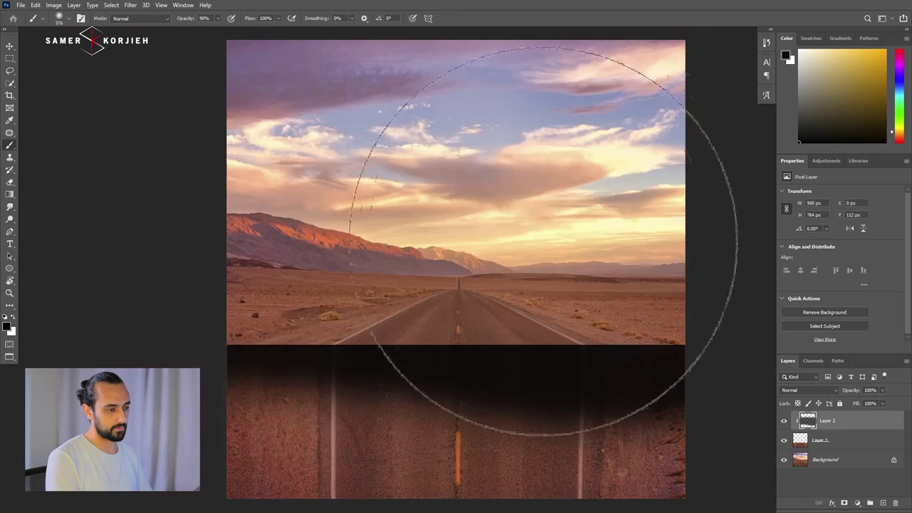
pyautogui.moveTo(549, 207); pyautogui.dragTo(194, 211)
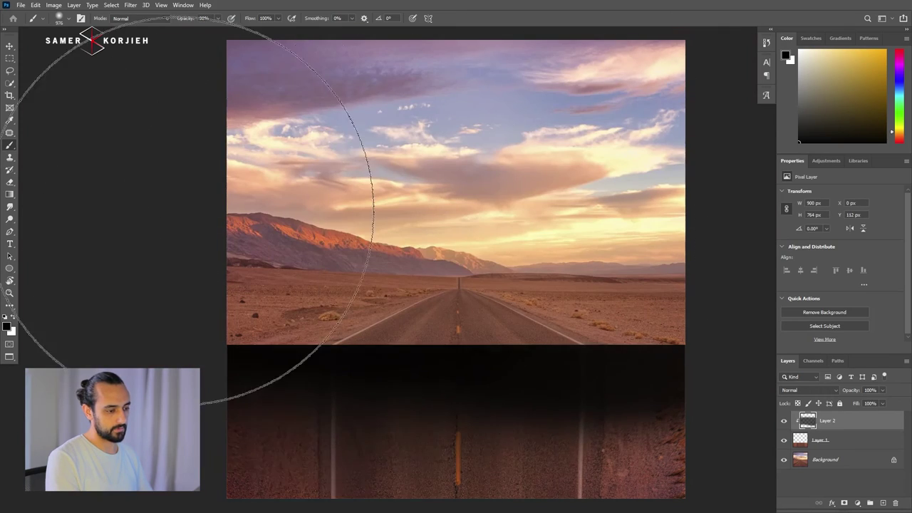
pyautogui.moveTo(723, 224)
pyautogui.mouseDown()
pyautogui.moveTo(284, 214)
pyautogui.moveTo(524, 227)
pyautogui.mouseUp()
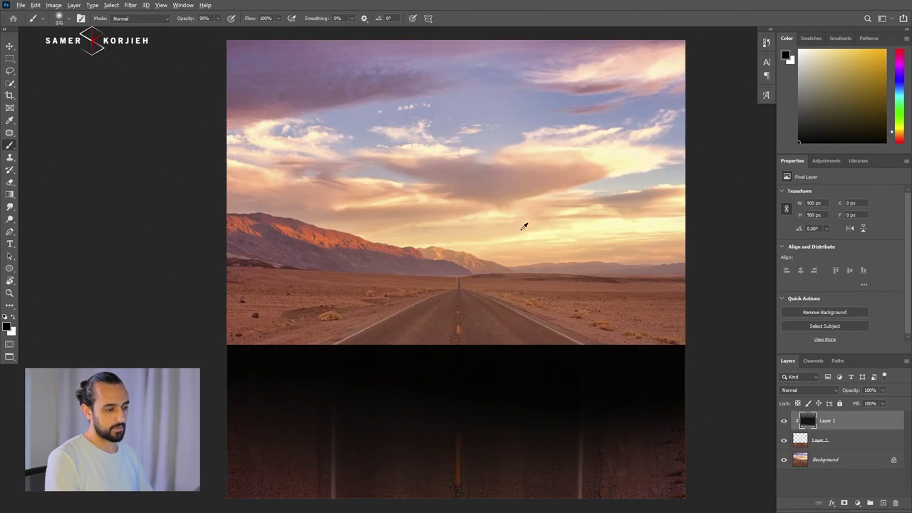
# - Set Layer 2's opacity to 40%
pyautogui.scroll(-1, 523, 226)
pyautogui.scroll(-1, 535, 330)
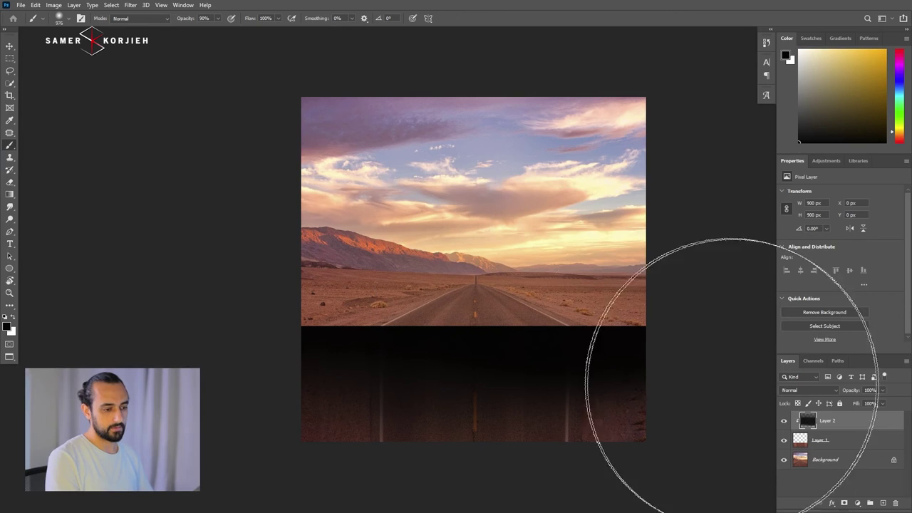
pyautogui.click(884, 390)
pyautogui.moveTo(866, 403); pyautogui.dragTo(854, 405)
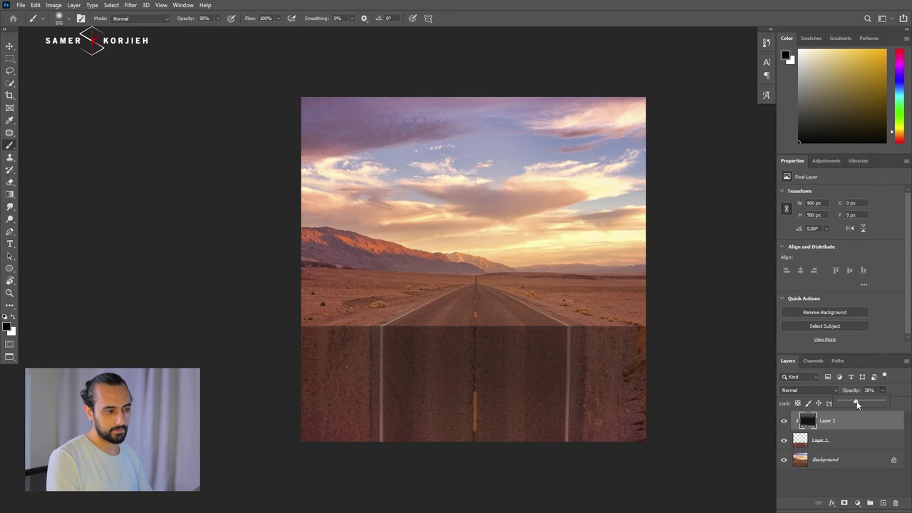
pyautogui.moveTo(857, 404); pyautogui.dragTo(858, 404)
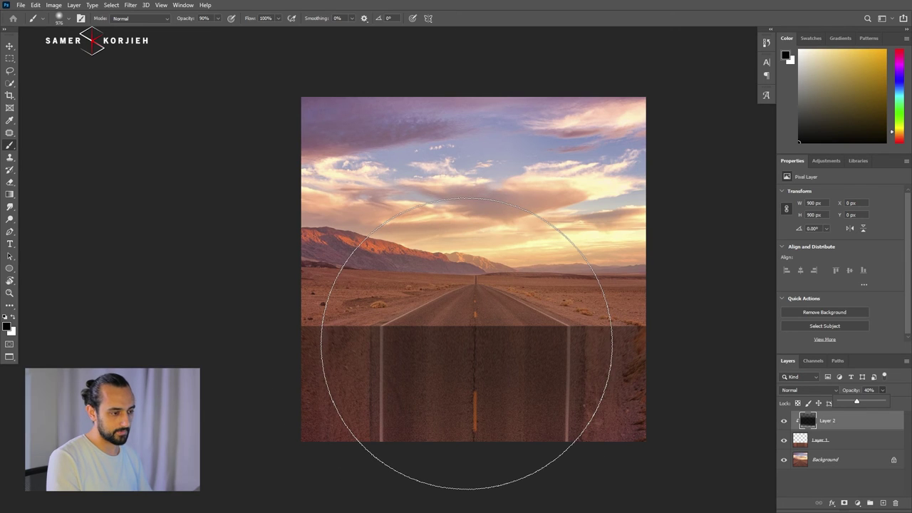
# - Raise Layer 2's opacity to 42% and pan the view to review the darkened road
pyautogui.press('v')
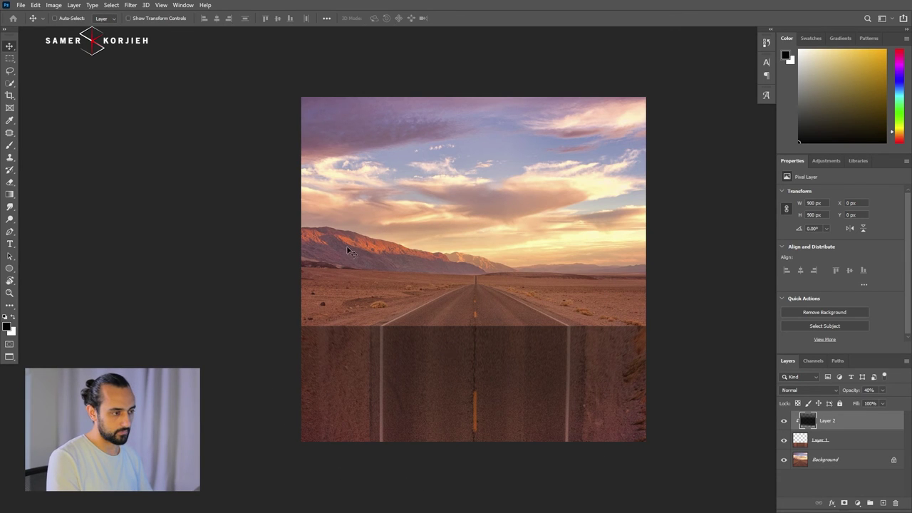
pyautogui.click(883, 391)
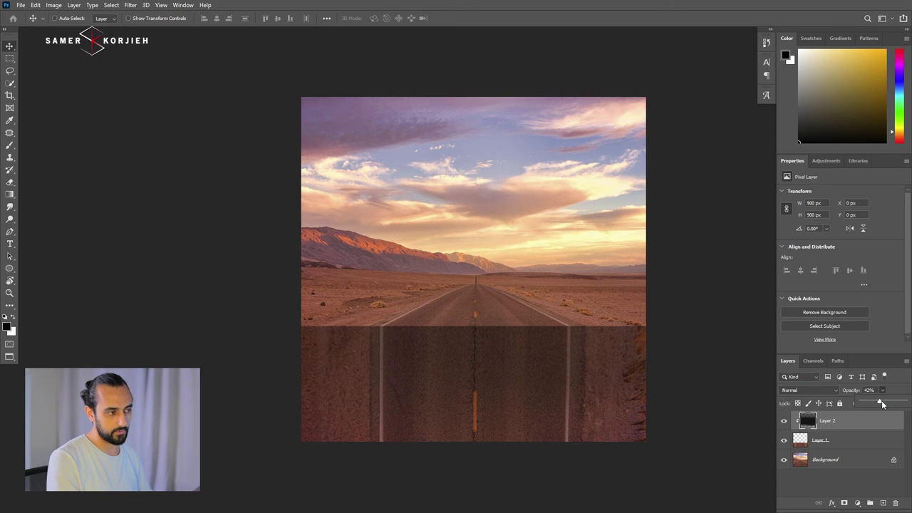
pyautogui.scroll(1, 529, 329)
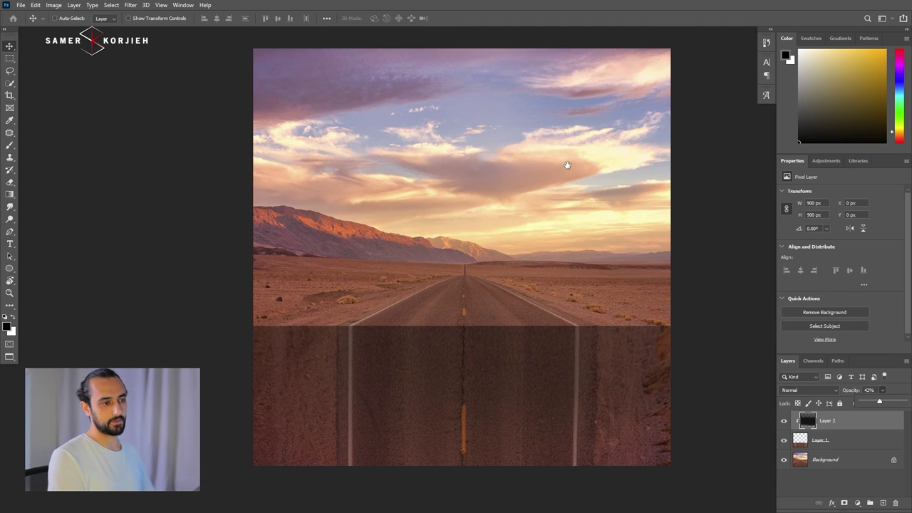
pyautogui.moveTo(567, 165); pyautogui.dragTo(535, 178)
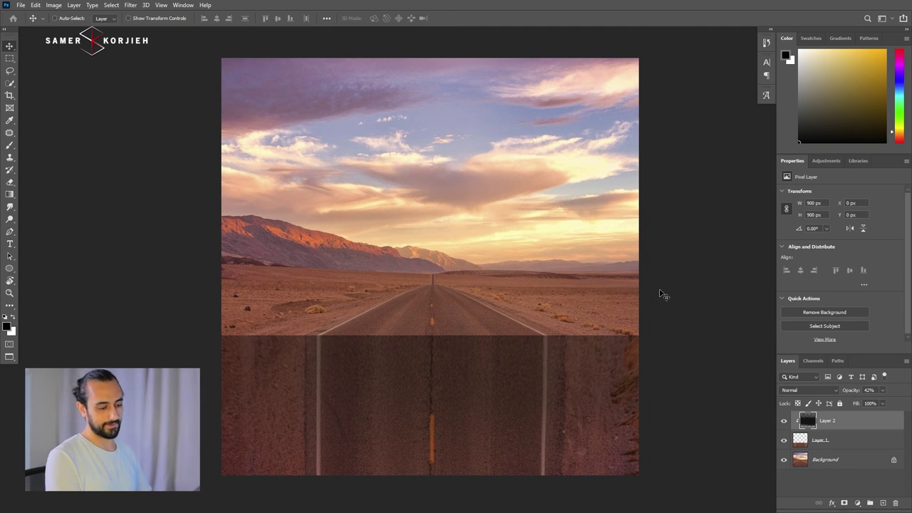